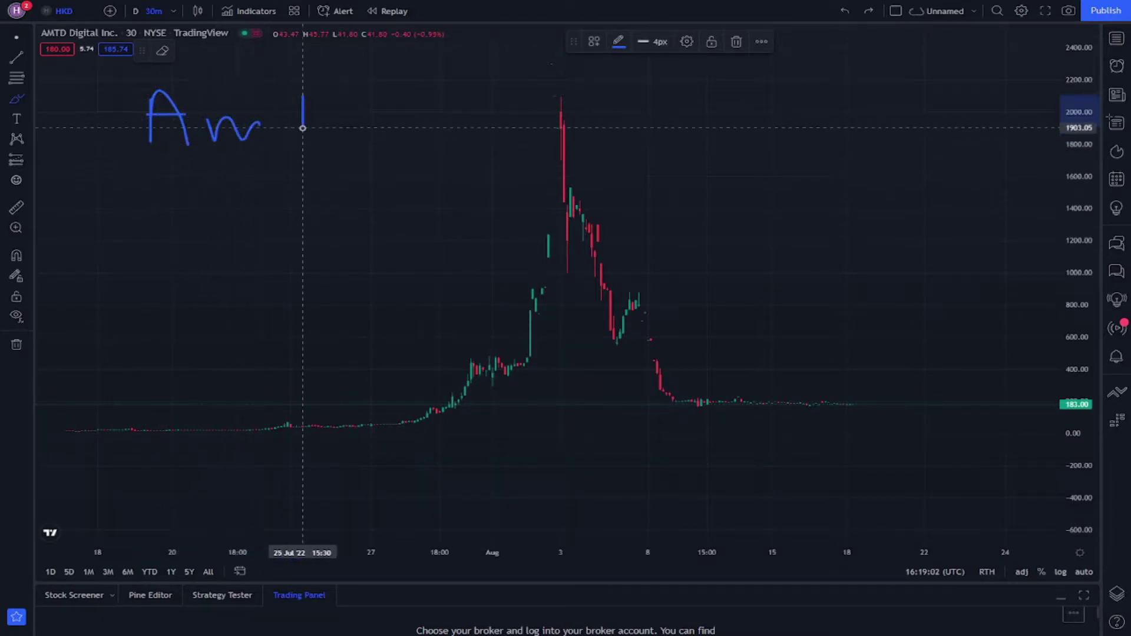
Step: Hand-write the 'AmtD' name and 'HKD' line in blue at the chart's upper left
{"action": "left_click_drag", "start_coordinate": [302, 93], "coordinate": [302, 128]}
{"action": "left_click_drag", "start_coordinate": [376, 75], "coordinate": [375, 132]}
{"action": "left_click_drag", "start_coordinate": [375, 71], "coordinate": [353, 134]}
{"action": "left_click_drag", "start_coordinate": [222, 172], "coordinate": [217, 217]}
{"action": "mouse_move", "coordinate": [247, 168]}
{"action": "left_mouse_down"}
{"action": "mouse_move", "coordinate": [243, 217]}
{"action": "mouse_move", "coordinate": [265, 190]}
{"action": "mouse_move", "coordinate": [322, 212]}
{"action": "left_mouse_up"}
{"action": "mouse_move", "coordinate": [336, 173]}
{"action": "left_mouse_down"}
{"action": "mouse_move", "coordinate": [340, 190]}
{"action": "mouse_move", "coordinate": [314, 232]}
{"action": "left_mouse_up"}
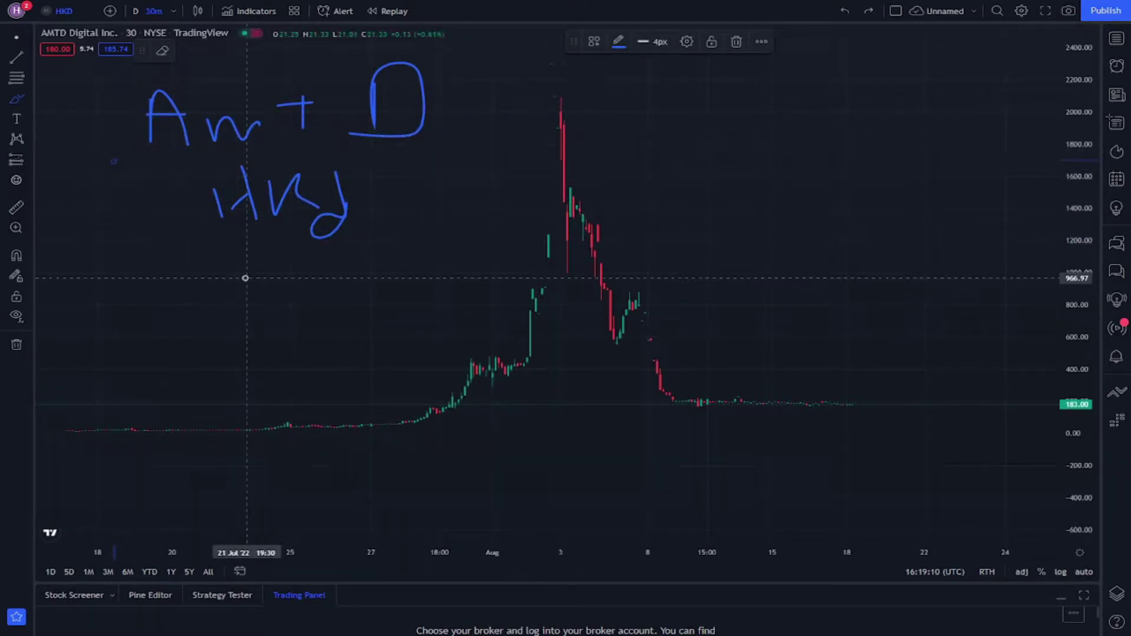
Step: Hand-write the date '18/8' below the title and nudge the chart across the view
{"action": "mouse_move", "coordinate": [163, 269]}
{"action": "left_mouse_down"}
{"action": "mouse_move", "coordinate": [163, 327]}
{"action": "mouse_move", "coordinate": [187, 321]}
{"action": "left_mouse_up"}
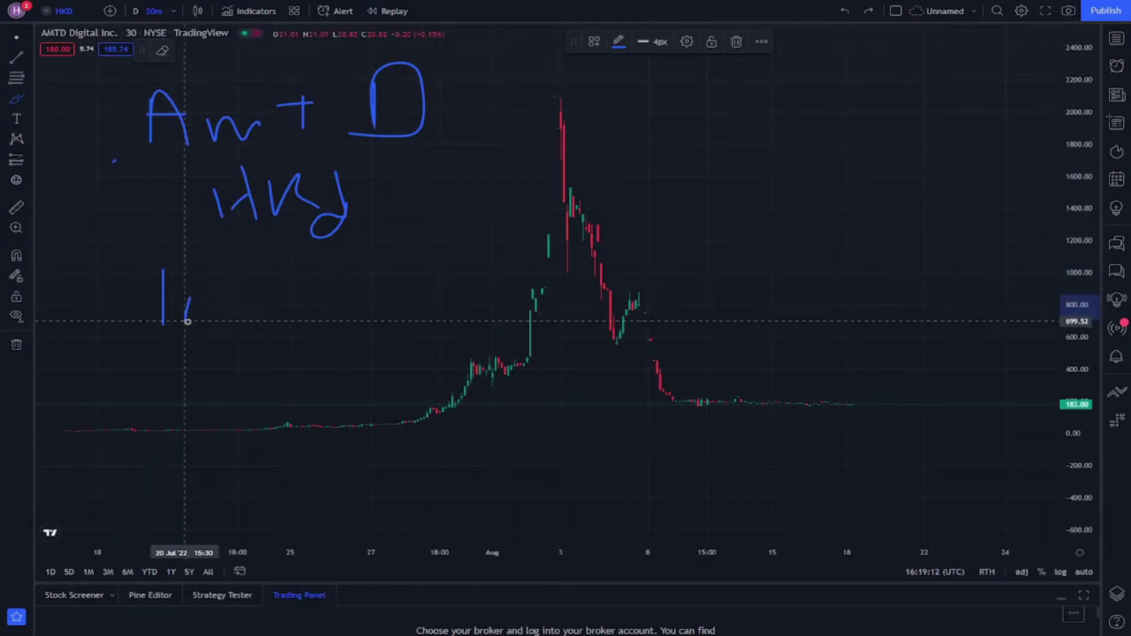
{"action": "mouse_move", "coordinate": [209, 275]}
{"action": "left_mouse_down"}
{"action": "mouse_move", "coordinate": [186, 290]}
{"action": "mouse_move", "coordinate": [220, 274]}
{"action": "left_mouse_up"}
{"action": "left_click_drag", "start_coordinate": [308, 276], "coordinate": [265, 323]}
{"action": "left_click_drag", "start_coordinate": [349, 265], "coordinate": [345, 322]}
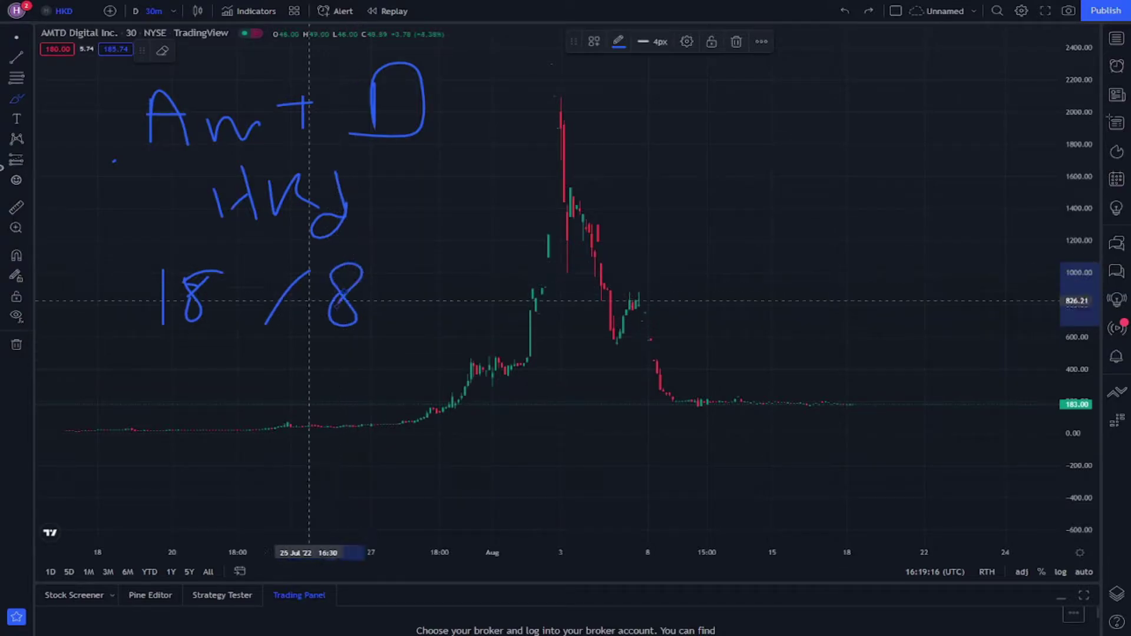
{"action": "mouse_move", "coordinate": [663, 467]}
{"action": "left_mouse_down"}
{"action": "mouse_move", "coordinate": [749, 491]}
{"action": "mouse_move", "coordinate": [655, 491]}
{"action": "left_mouse_up"}
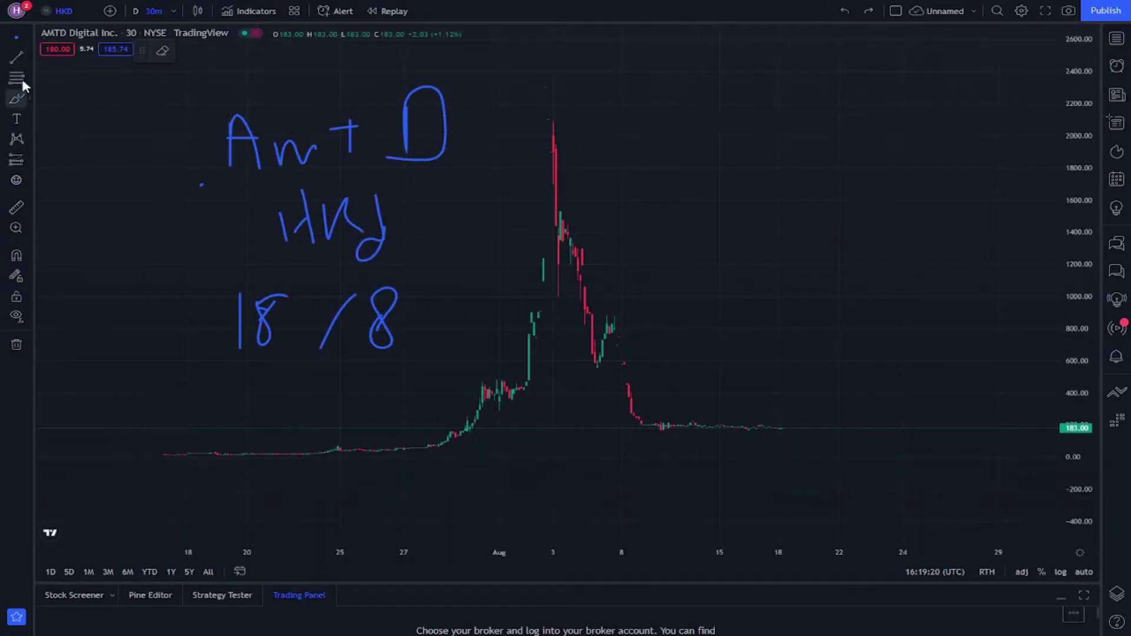
Step: Check the crosshair and interval lists without changes and shift the chart up-left
{"action": "left_click", "coordinate": [16, 39]}
{"action": "left_click_drag", "start_coordinate": [514, 303], "coordinate": [500, 300]}
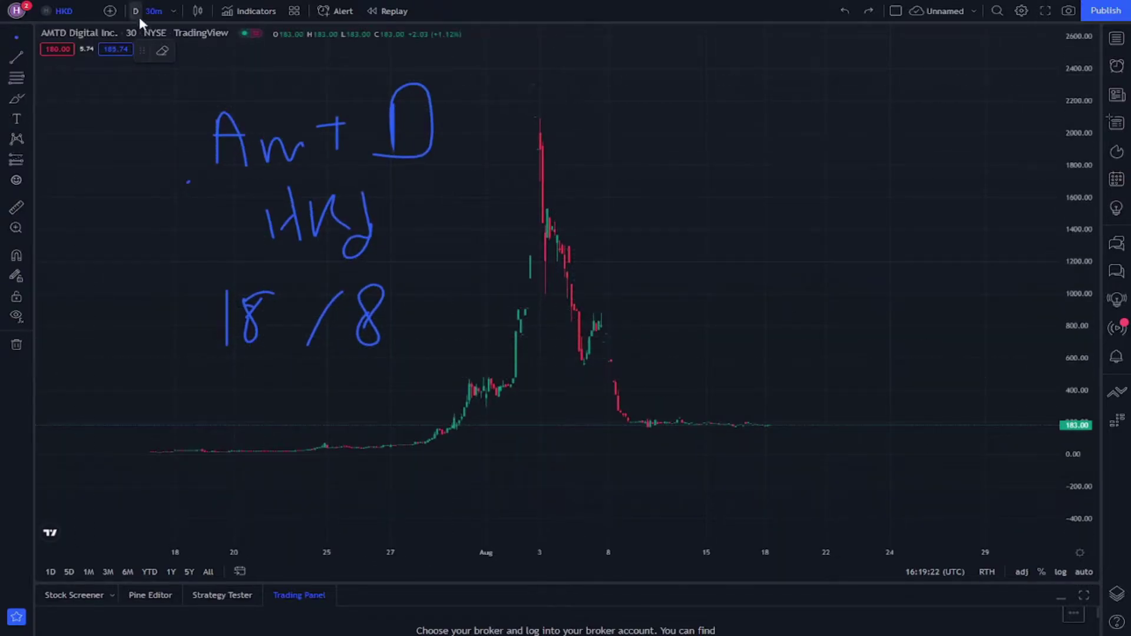
{"action": "left_click", "coordinate": [165, 10]}
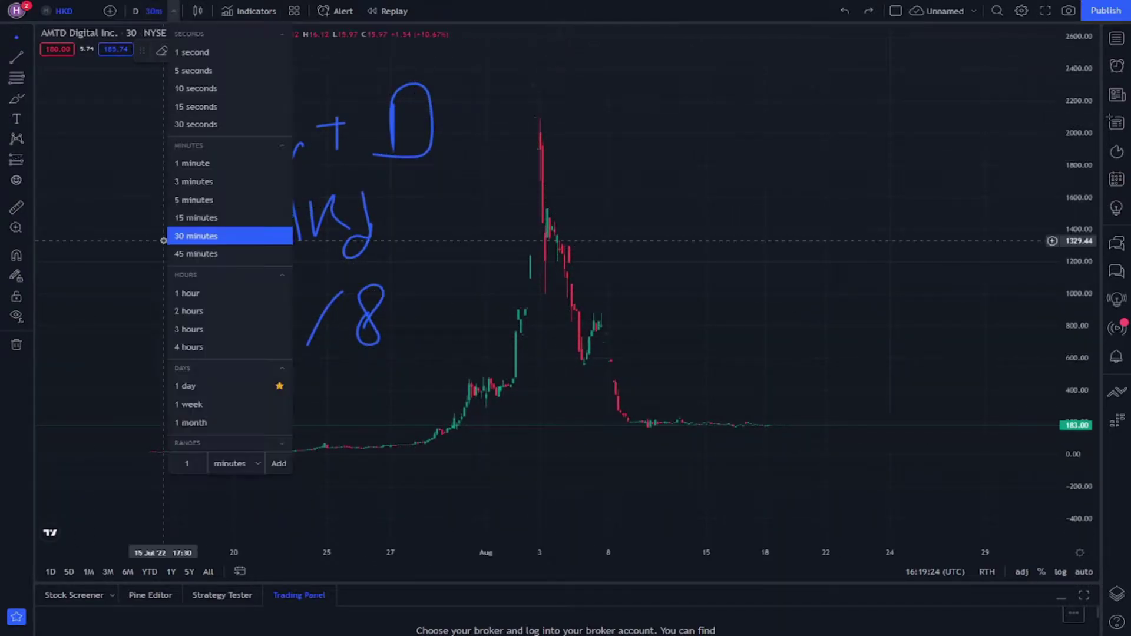
{"action": "left_click", "coordinate": [640, 250]}
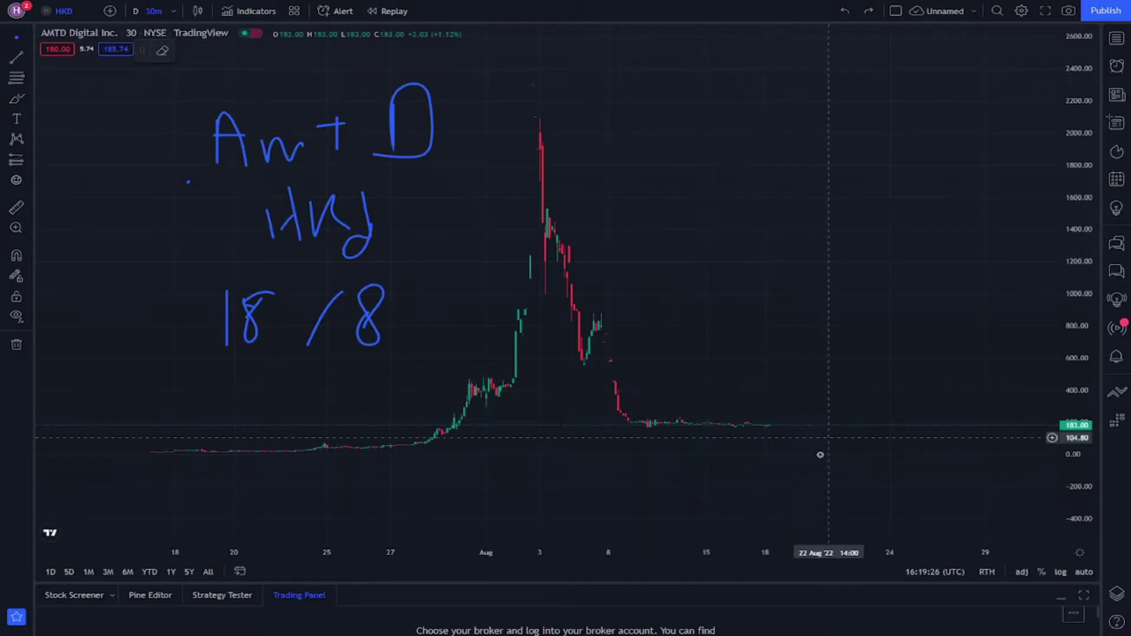
{"action": "left_click_drag", "start_coordinate": [809, 449], "coordinate": [672, 378]}
Step: Brush a small wavy projected path after the latest candles, toggling 1D and back to 30m
{"action": "left_click", "coordinate": [17, 99]}
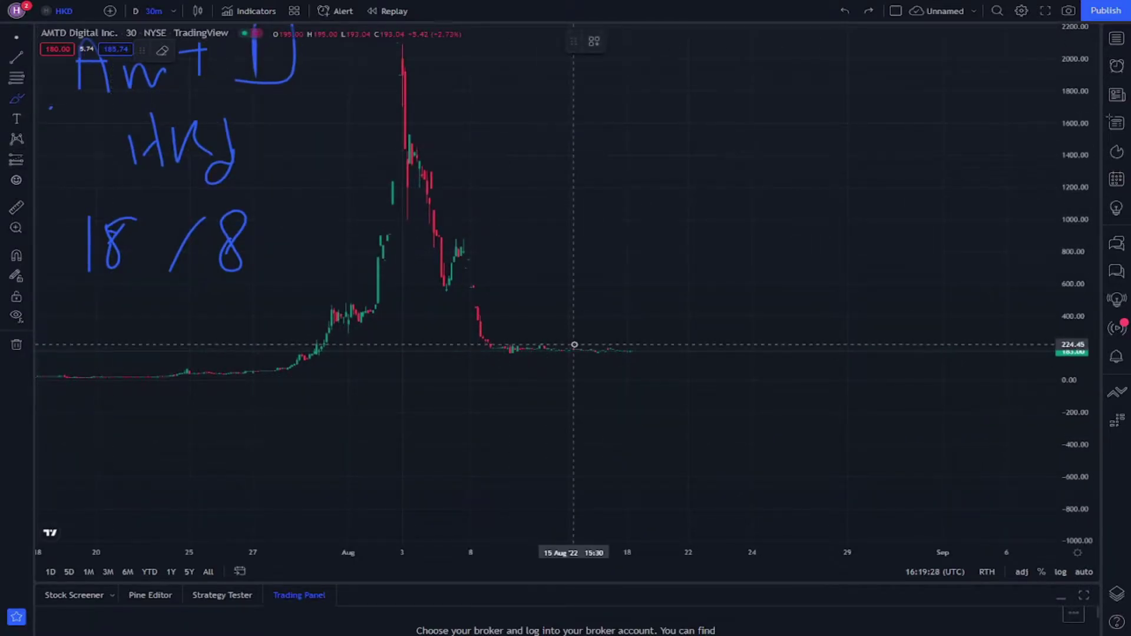
{"action": "left_click_drag", "start_coordinate": [579, 344], "coordinate": [616, 338]}
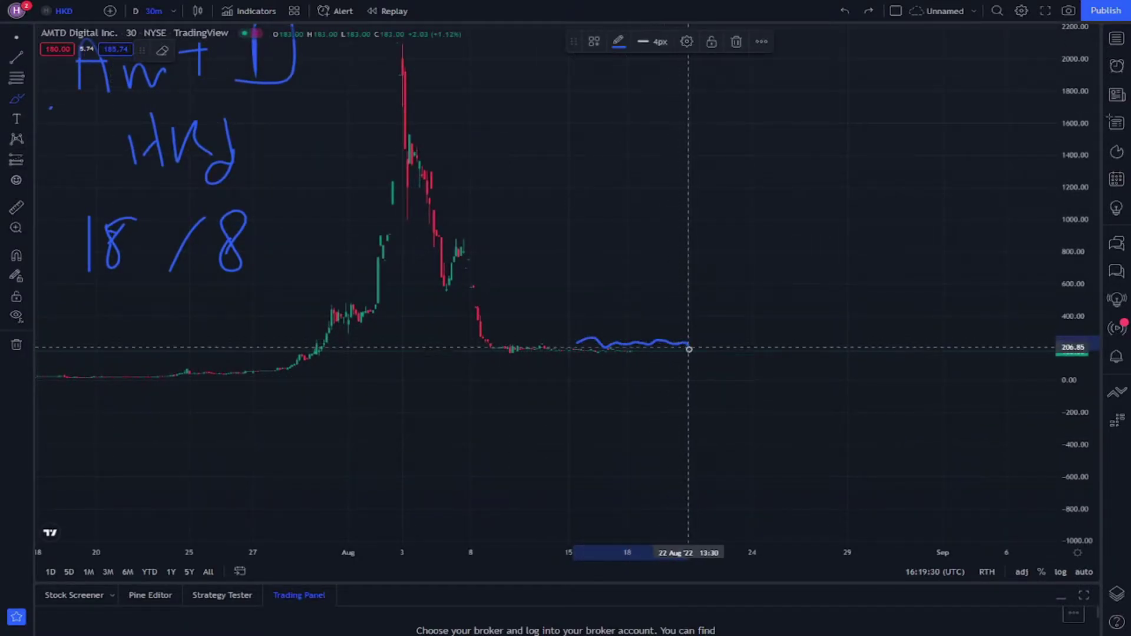
{"action": "key", "text": "d"}
{"action": "key", "text": "Return"}
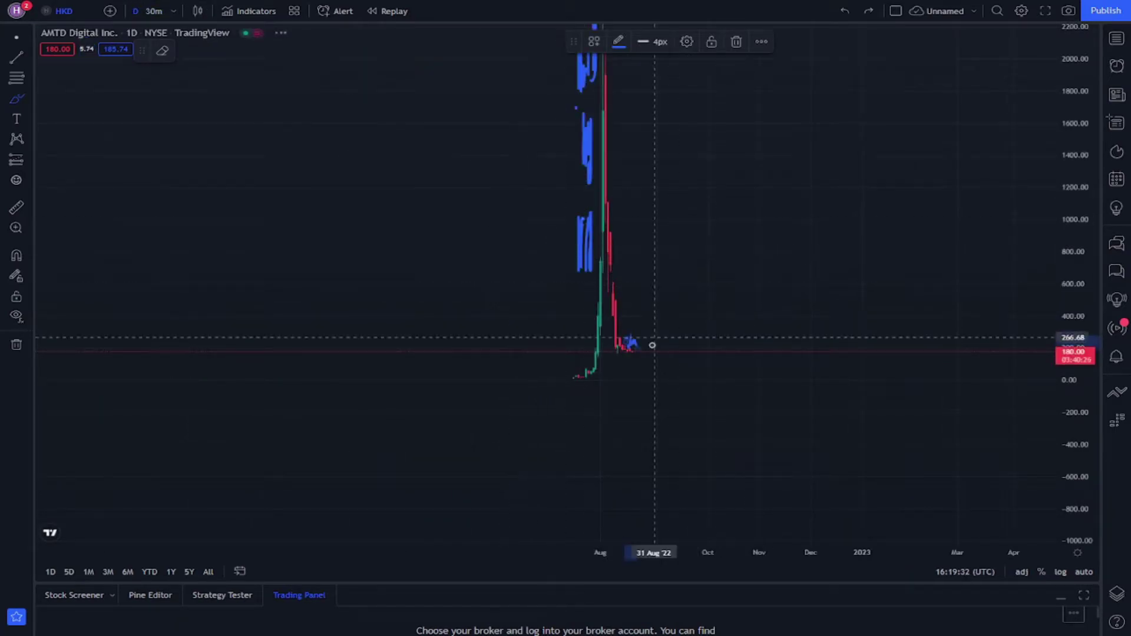
{"action": "key", "text": "ctrl+z"}
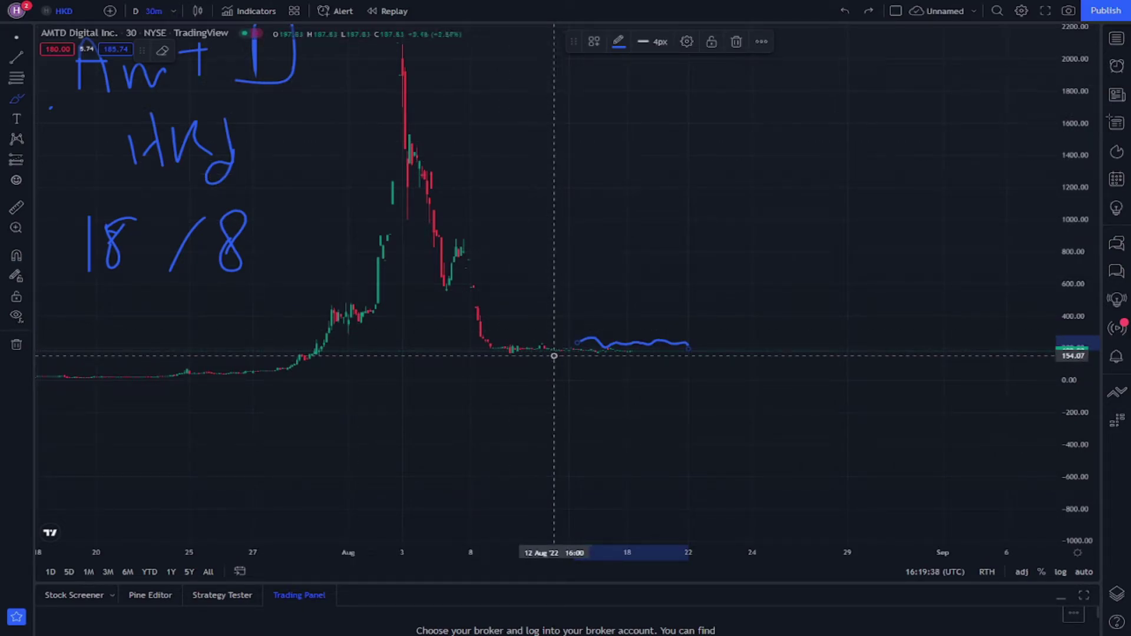
Step: Brush a horizontal support line under the wave, stretch the price scale, then auto-fit it
{"action": "left_click_drag", "start_coordinate": [610, 357], "coordinate": [805, 355]}
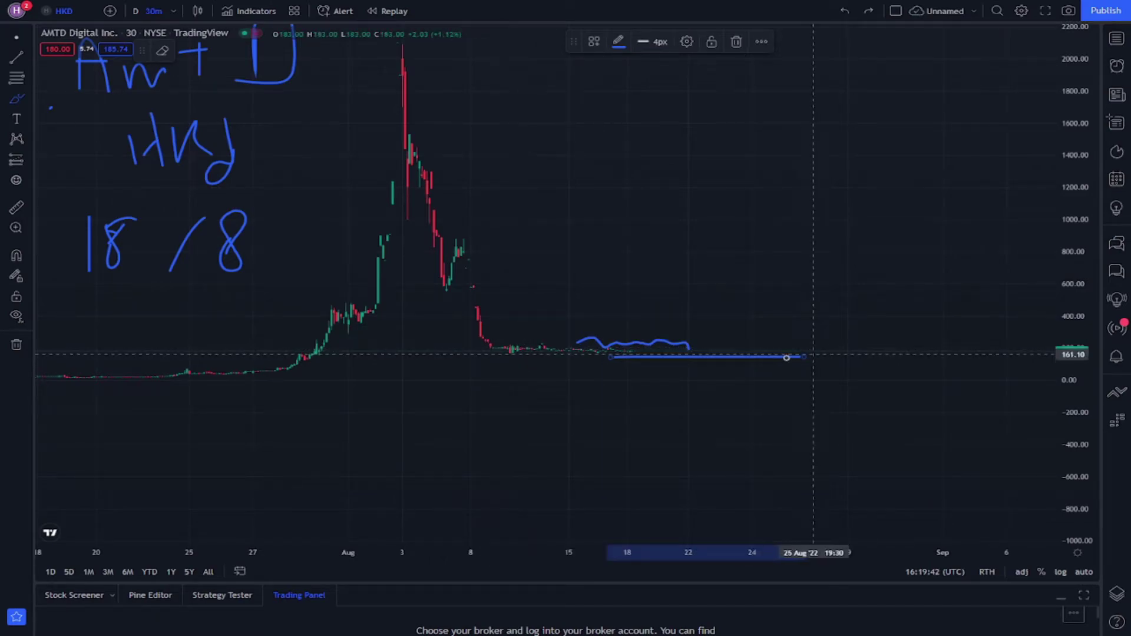
{"action": "left_click_drag", "start_coordinate": [1076, 250], "coordinate": [1074, 204]}
{"action": "left_click_drag", "start_coordinate": [1102, 403], "coordinate": [1088, 82]}
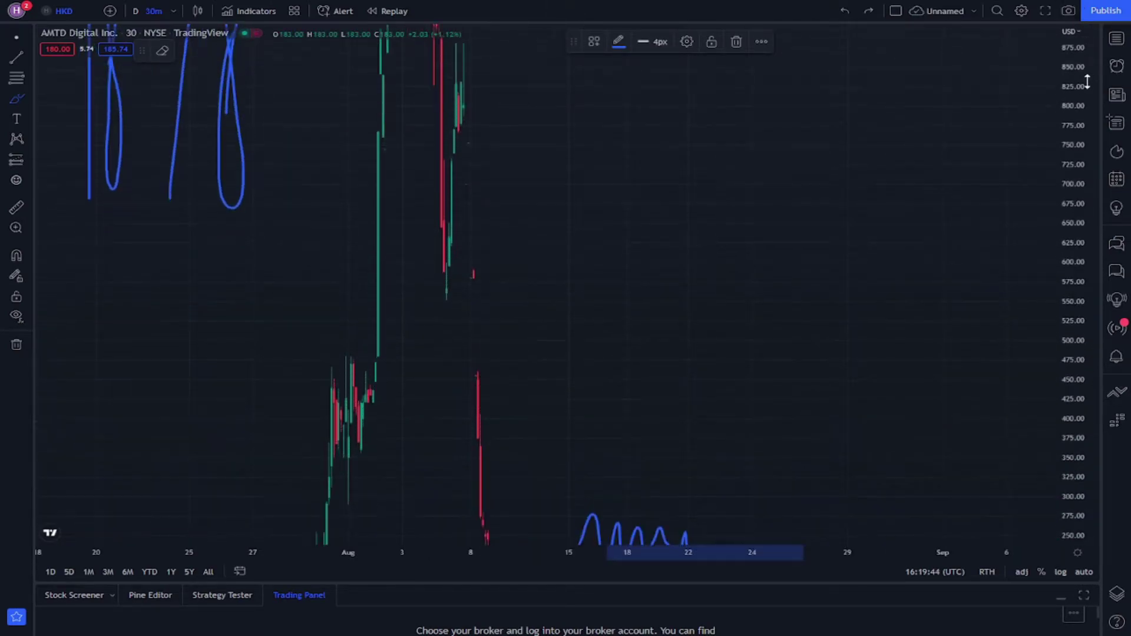
{"action": "double_click", "coordinate": [1076, 265]}
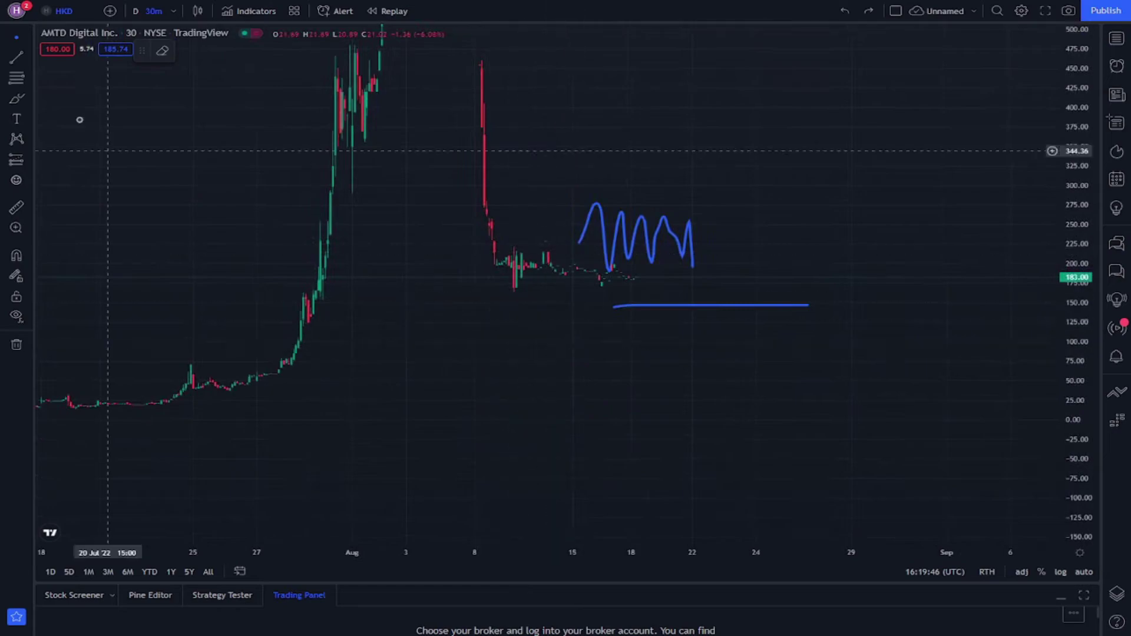
{"action": "left_click", "coordinate": [175, 11]}
{"action": "left_click", "coordinate": [190, 166]}
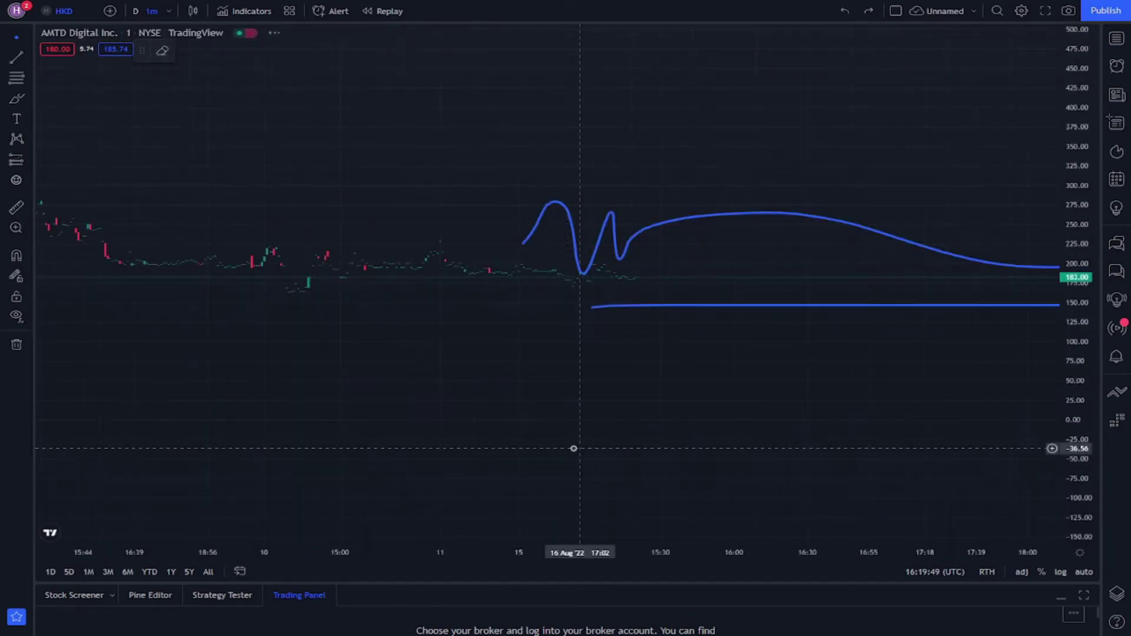
{"action": "scroll", "coordinate": [730, 330], "scroll_direction": "down", "scroll_amount": 5}
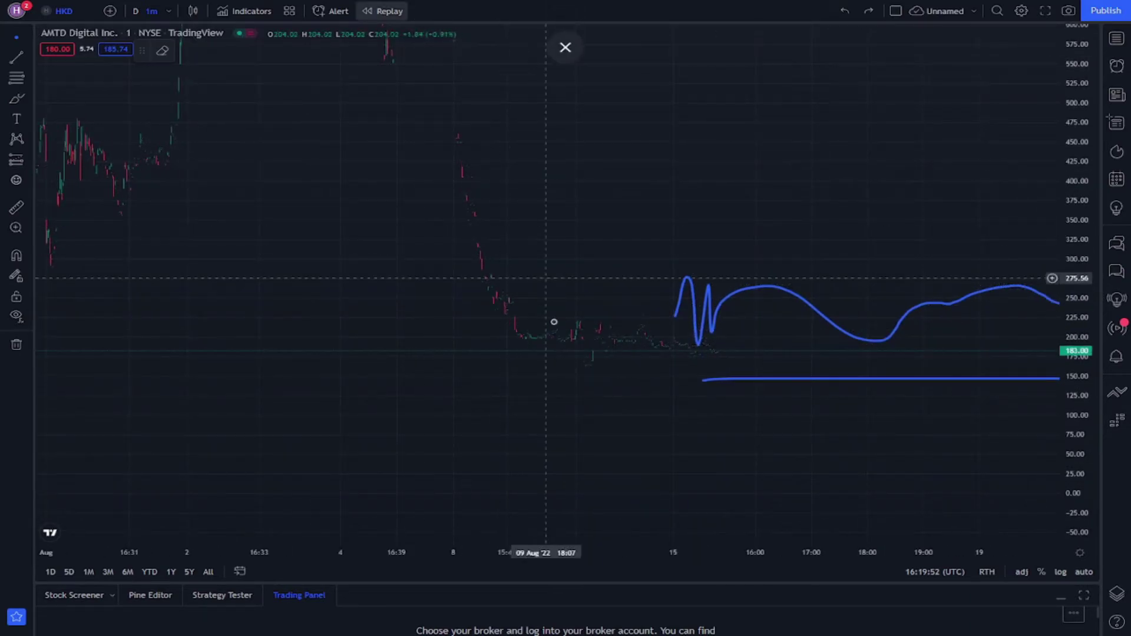
{"action": "mouse_move", "coordinate": [619, 298]}
{"action": "left_mouse_down"}
{"action": "mouse_move", "coordinate": [565, 319]}
{"action": "mouse_move", "coordinate": [540, 461]}
{"action": "mouse_move", "coordinate": [610, 195]}
{"action": "mouse_move", "coordinate": [646, 363]}
{"action": "left_mouse_up"}
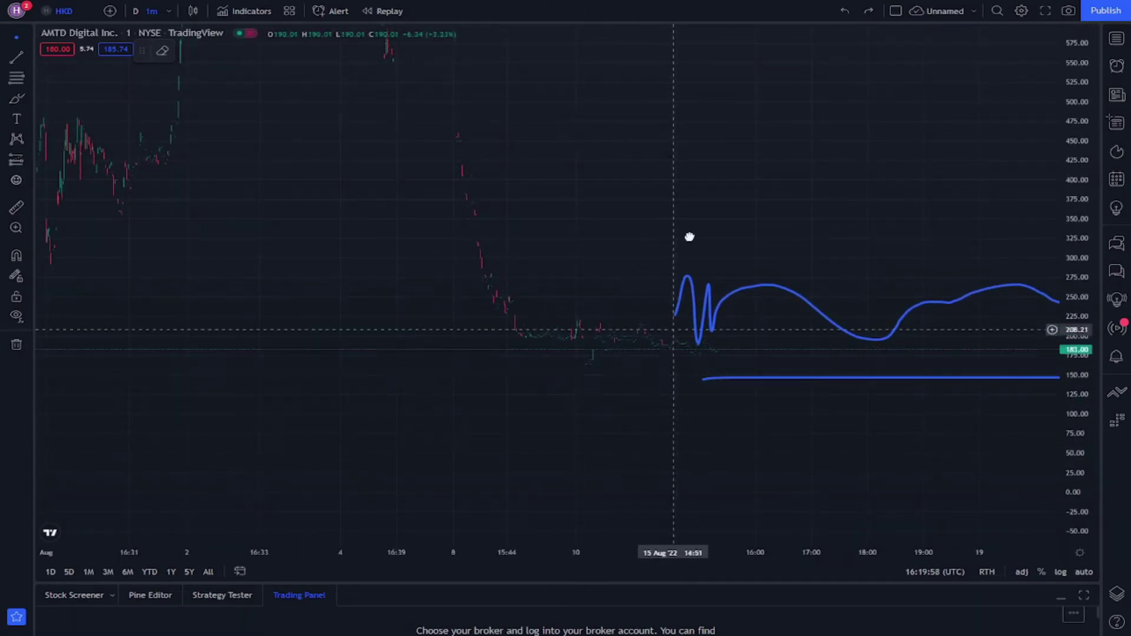
{"action": "left_click_drag", "start_coordinate": [689, 237], "coordinate": [689, 132]}
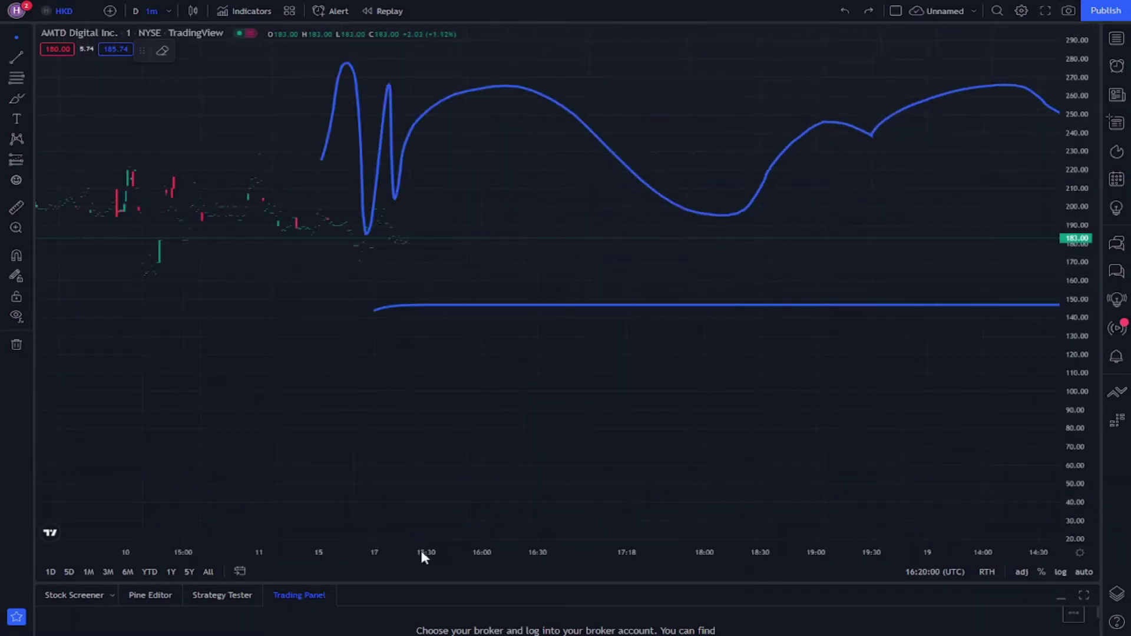
{"action": "left_click_drag", "start_coordinate": [420, 547], "coordinate": [622, 391]}
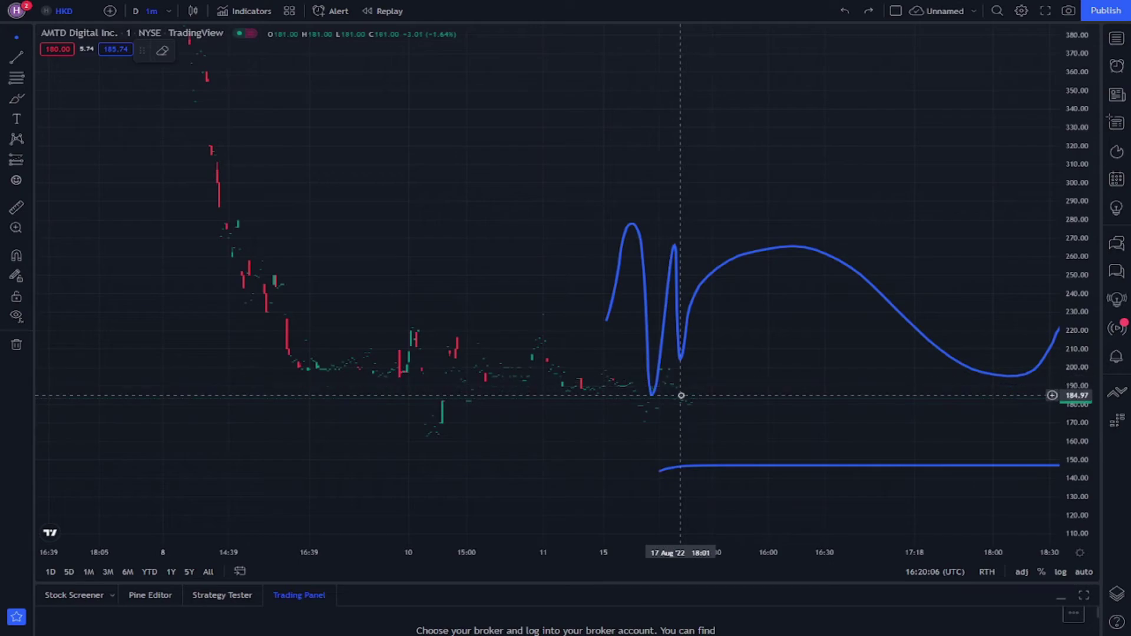
{"action": "mouse_move", "coordinate": [689, 406]}
{"action": "left_mouse_down"}
{"action": "mouse_move", "coordinate": [509, 395]}
{"action": "mouse_move", "coordinate": [740, 359]}
{"action": "mouse_move", "coordinate": [697, 365]}
{"action": "left_mouse_up"}
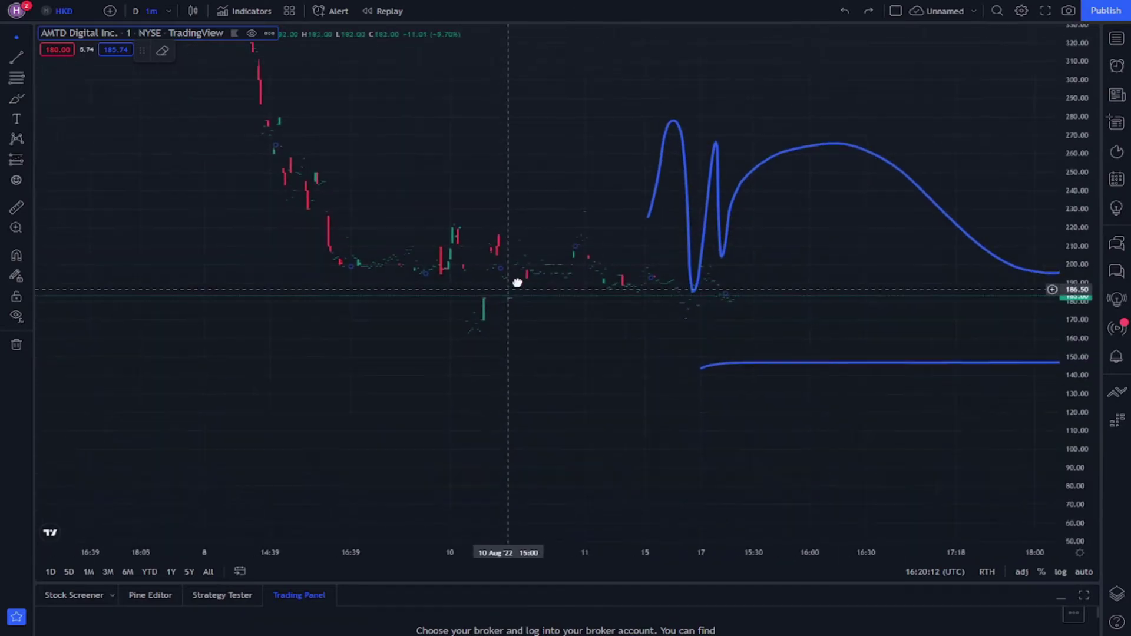
{"action": "scroll", "coordinate": [517, 286], "scroll_direction": "down", "scroll_amount": 5}
{"action": "scroll", "coordinate": [677, 328], "scroll_direction": "down", "scroll_amount": 3}
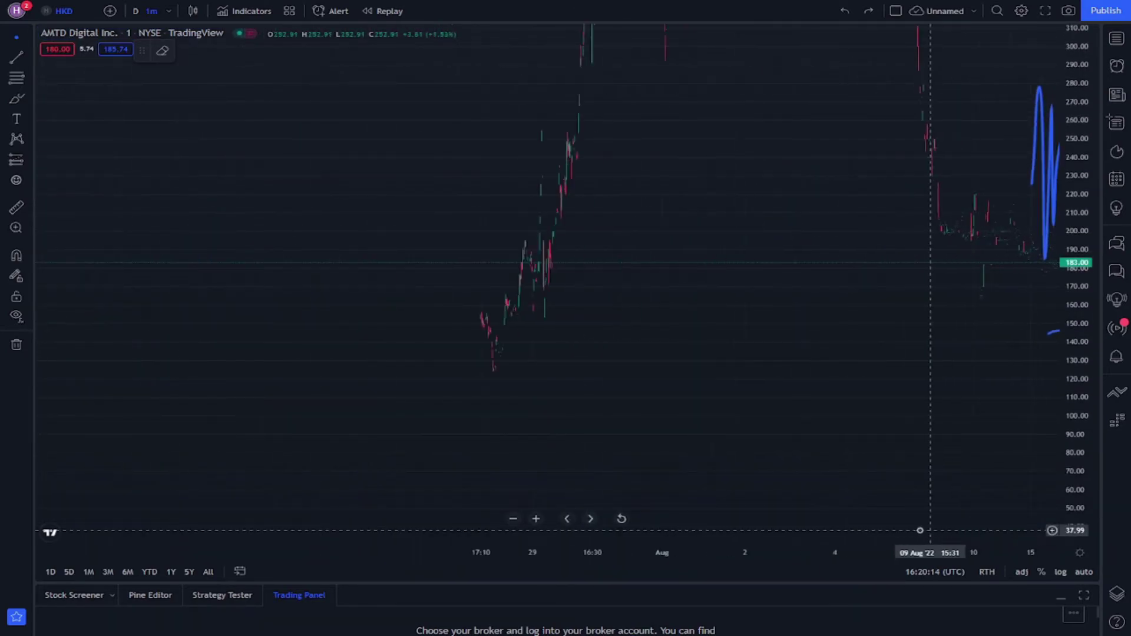
{"action": "scroll", "coordinate": [415, 441], "scroll_direction": "up", "scroll_amount": 5}
{"action": "mouse_move", "coordinate": [398, 415]}
{"action": "left_mouse_down"}
{"action": "mouse_move", "coordinate": [332, 346]}
{"action": "mouse_move", "coordinate": [557, 142]}
{"action": "left_mouse_up"}
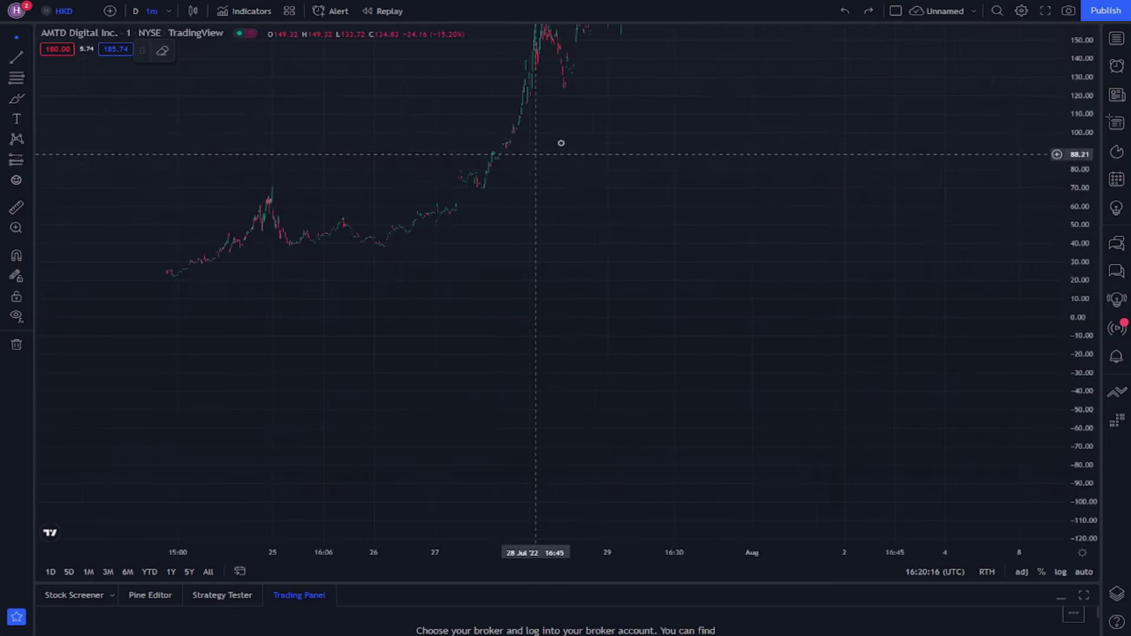
{"action": "left_click_drag", "start_coordinate": [503, 221], "coordinate": [556, 176]}
{"action": "left_click_drag", "start_coordinate": [336, 207], "coordinate": [89, 367]}
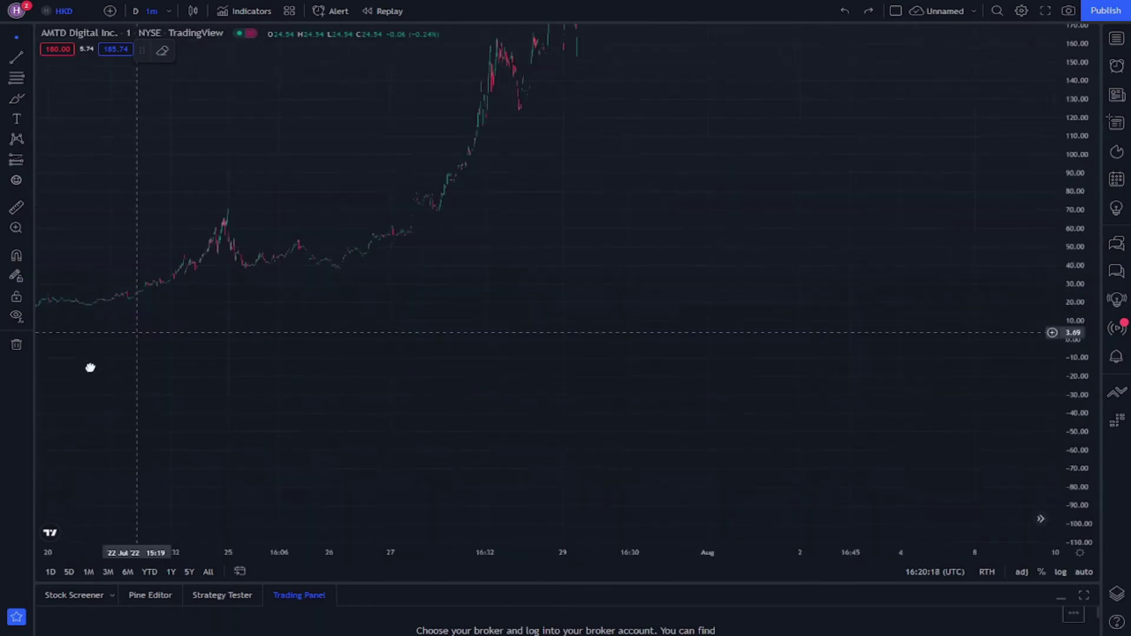
{"action": "left_click_drag", "start_coordinate": [460, 319], "coordinate": [712, 329]}
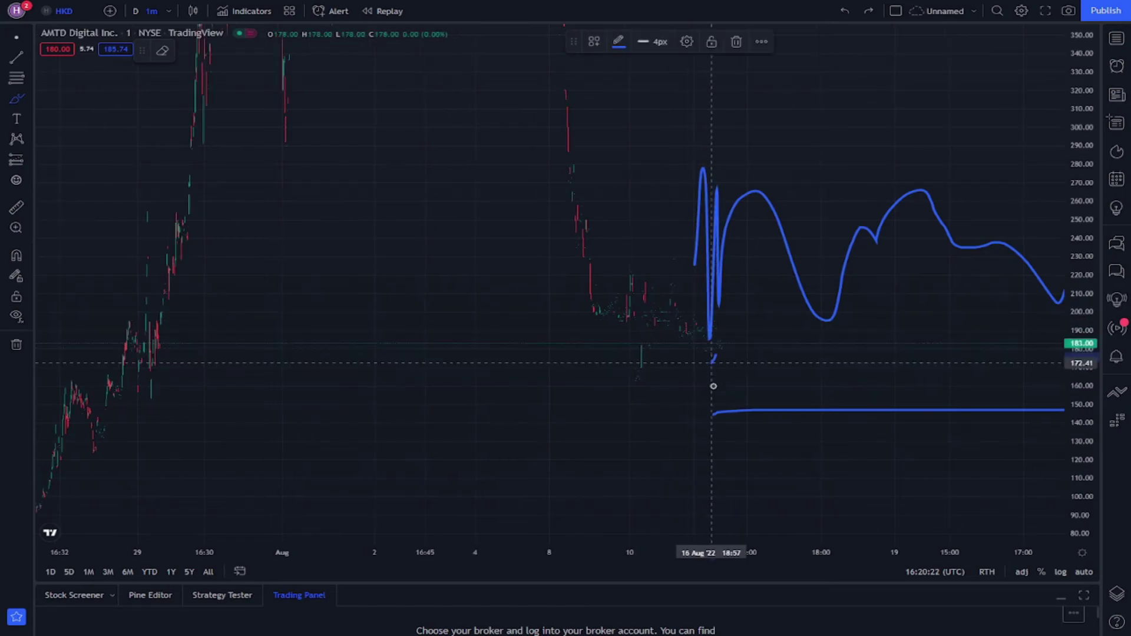
Step: Brush a smaller wave under the projection, a sharp drop past support, and a loop around it
{"action": "mouse_move", "coordinate": [714, 382]}
{"action": "left_mouse_down"}
{"action": "mouse_move", "coordinate": [848, 354]}
{"action": "mouse_move", "coordinate": [994, 343]}
{"action": "mouse_move", "coordinate": [996, 184]}
{"action": "left_mouse_up"}
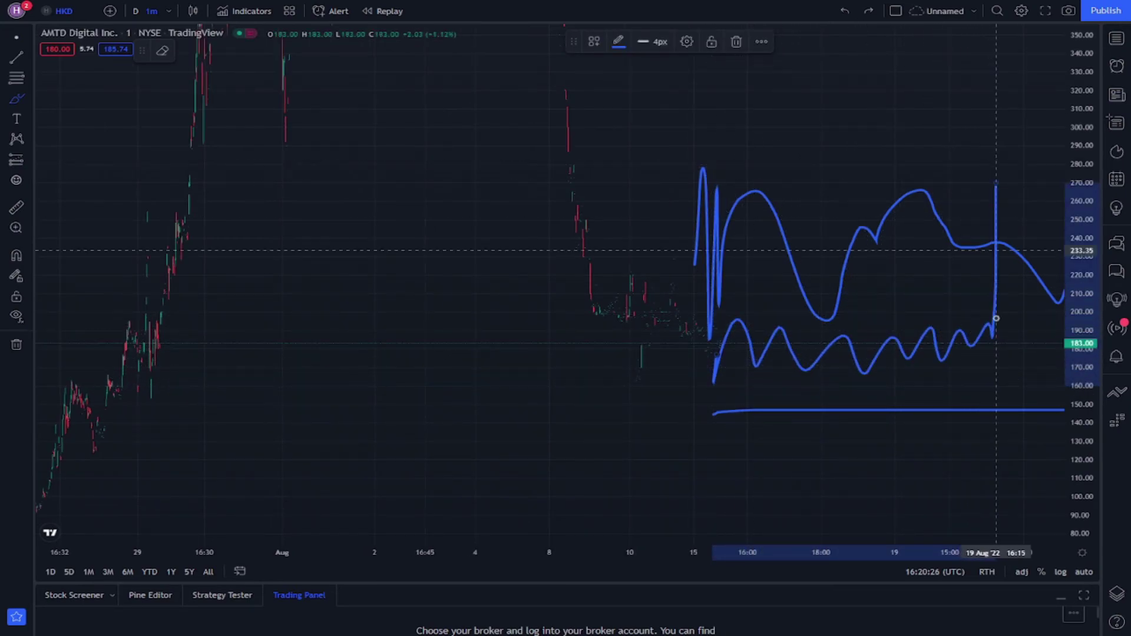
{"action": "left_click_drag", "start_coordinate": [995, 341], "coordinate": [1018, 453]}
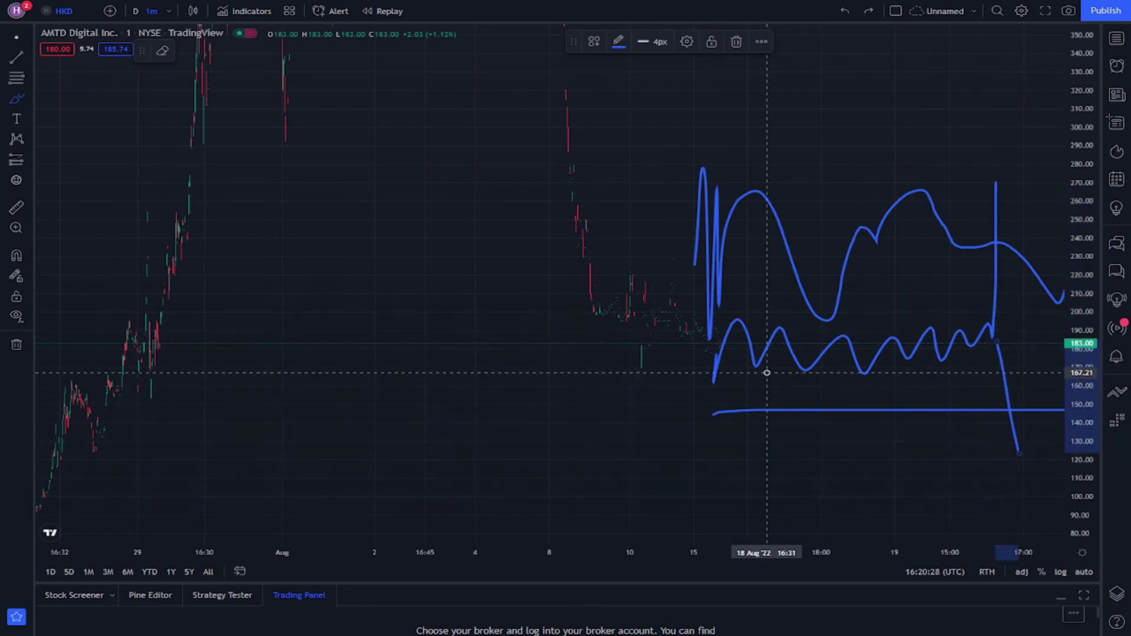
{"action": "mouse_move", "coordinate": [1011, 315]}
{"action": "left_mouse_down"}
{"action": "mouse_move", "coordinate": [717, 315]}
{"action": "mouse_move", "coordinate": [759, 390]}
{"action": "mouse_move", "coordinate": [998, 378]}
{"action": "left_mouse_up"}
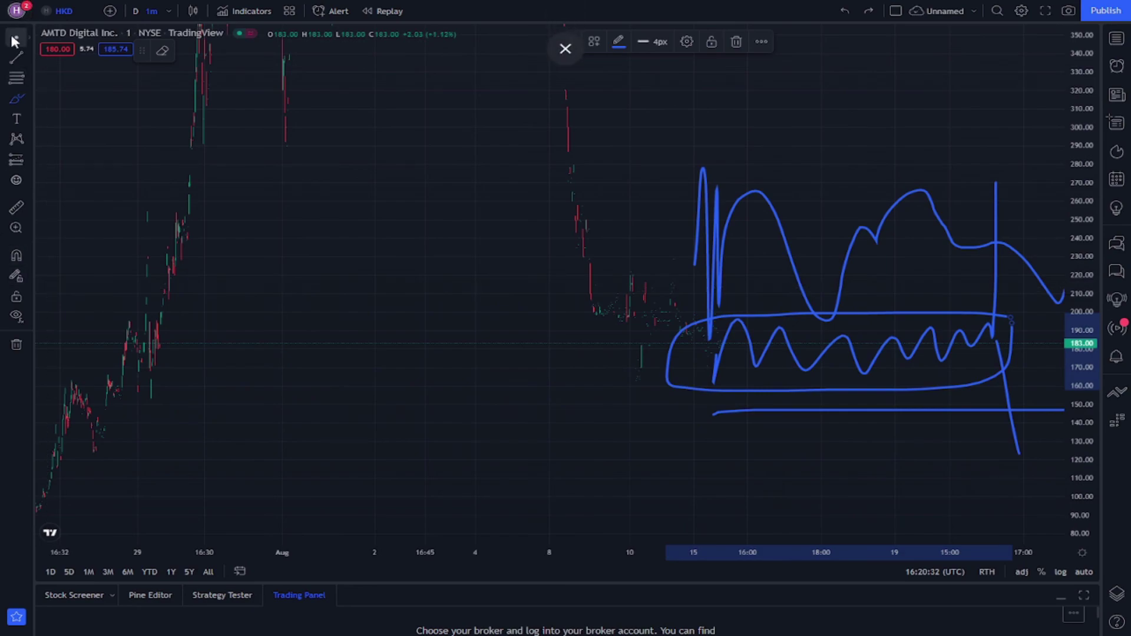